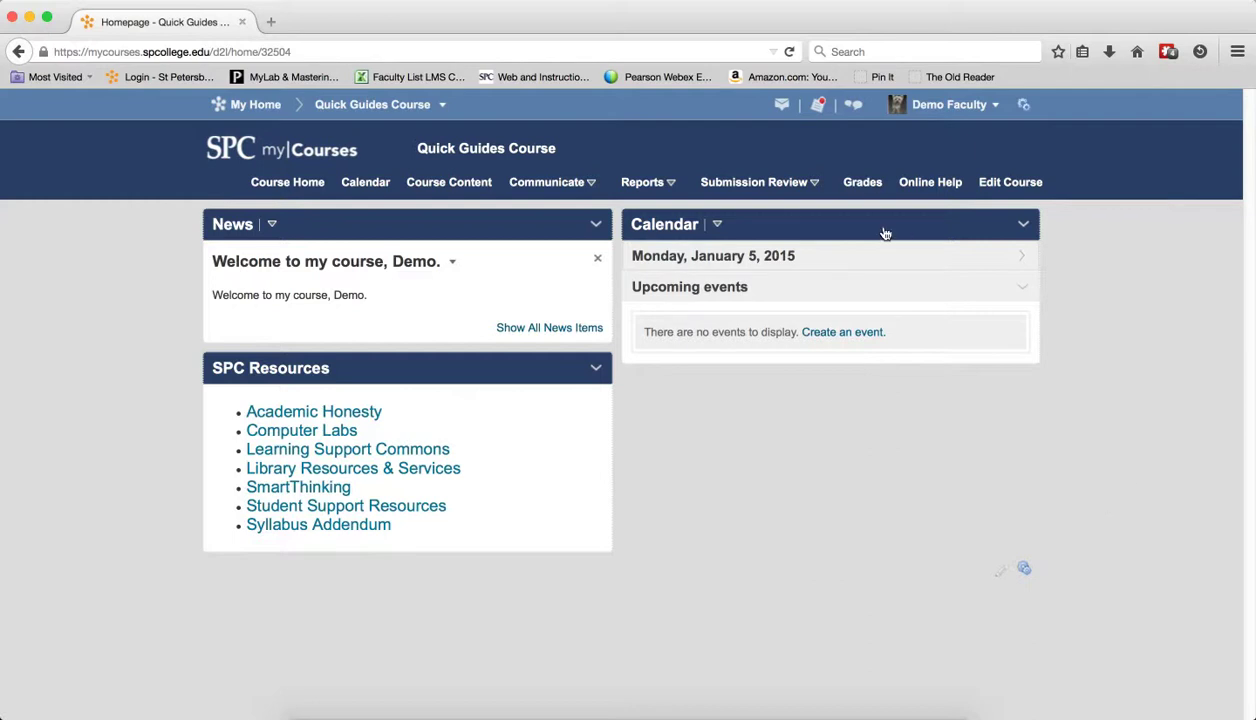
Open the course's grade item list and open the Discussion Forums category for editing
click(868, 194)
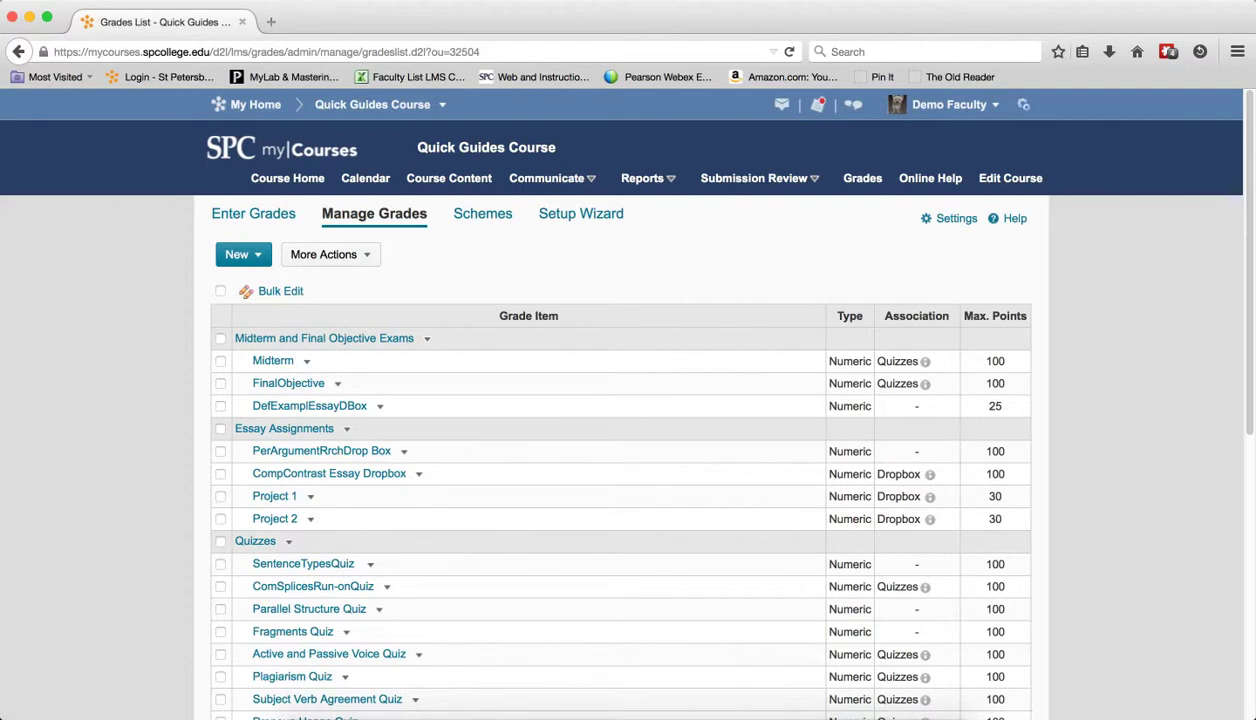
scroll(1245, 335, down, 3)
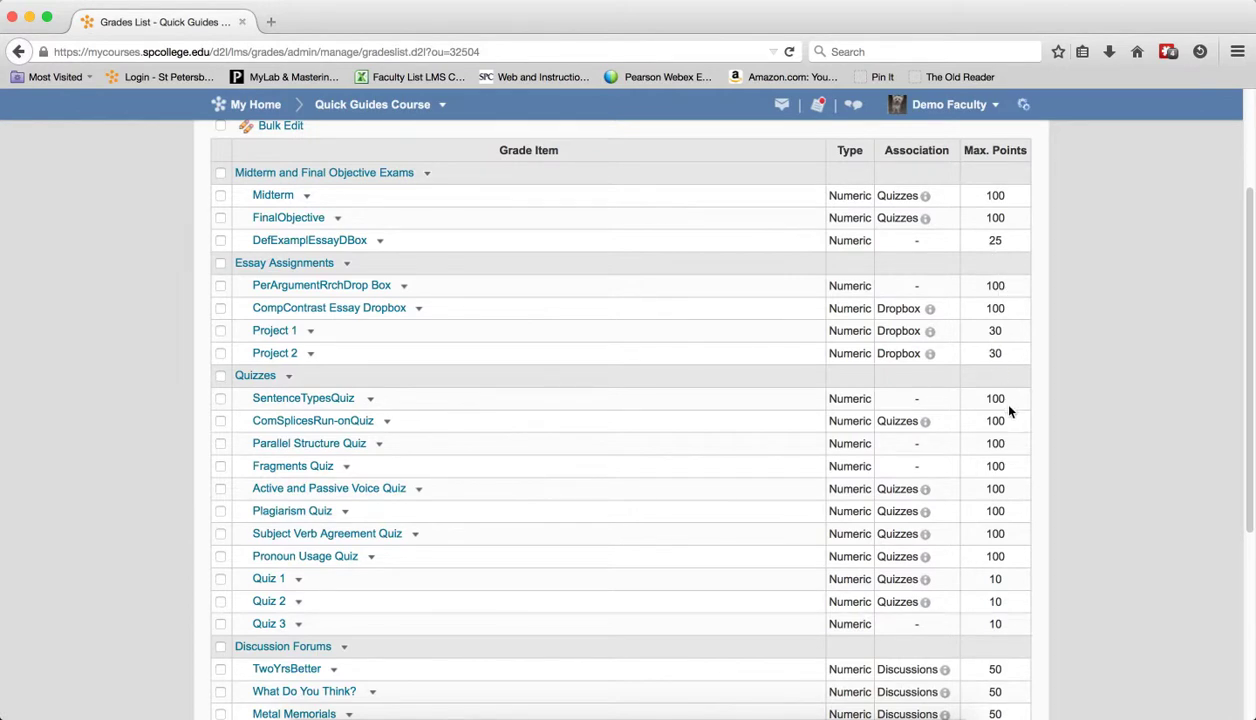
scroll(1251, 443, down, 5)
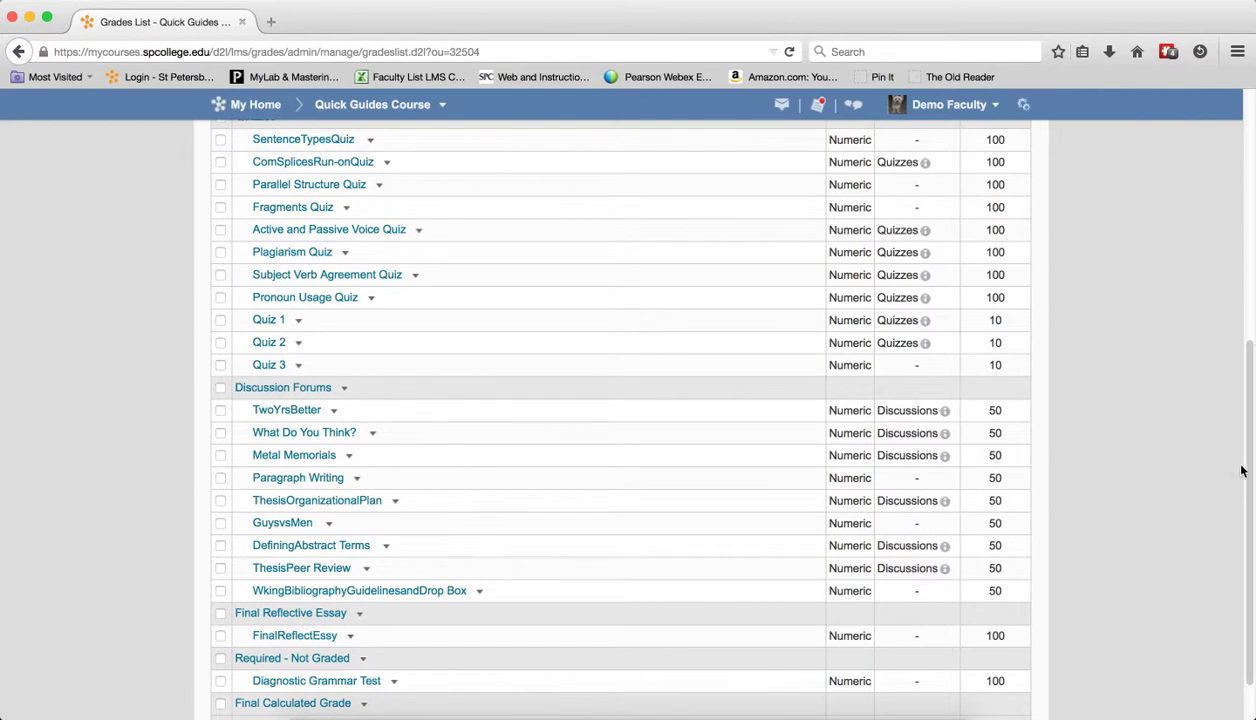
scroll(1243, 440, up, 2)
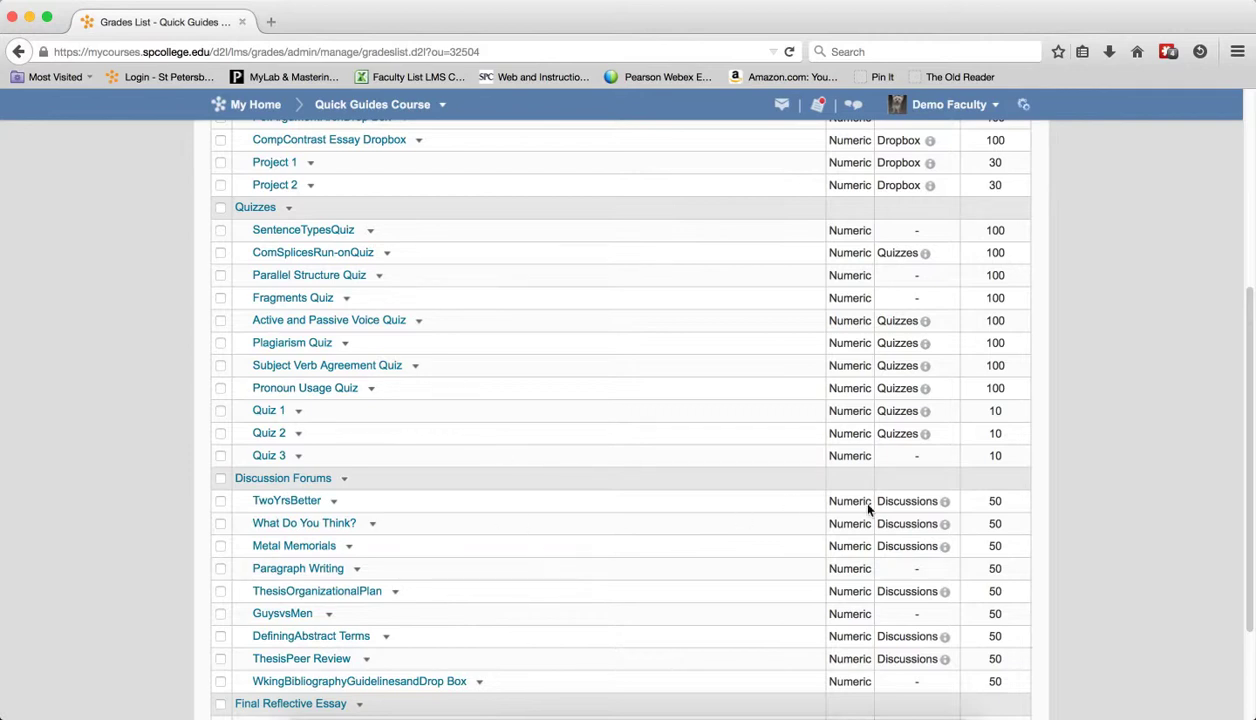
click(343, 482)
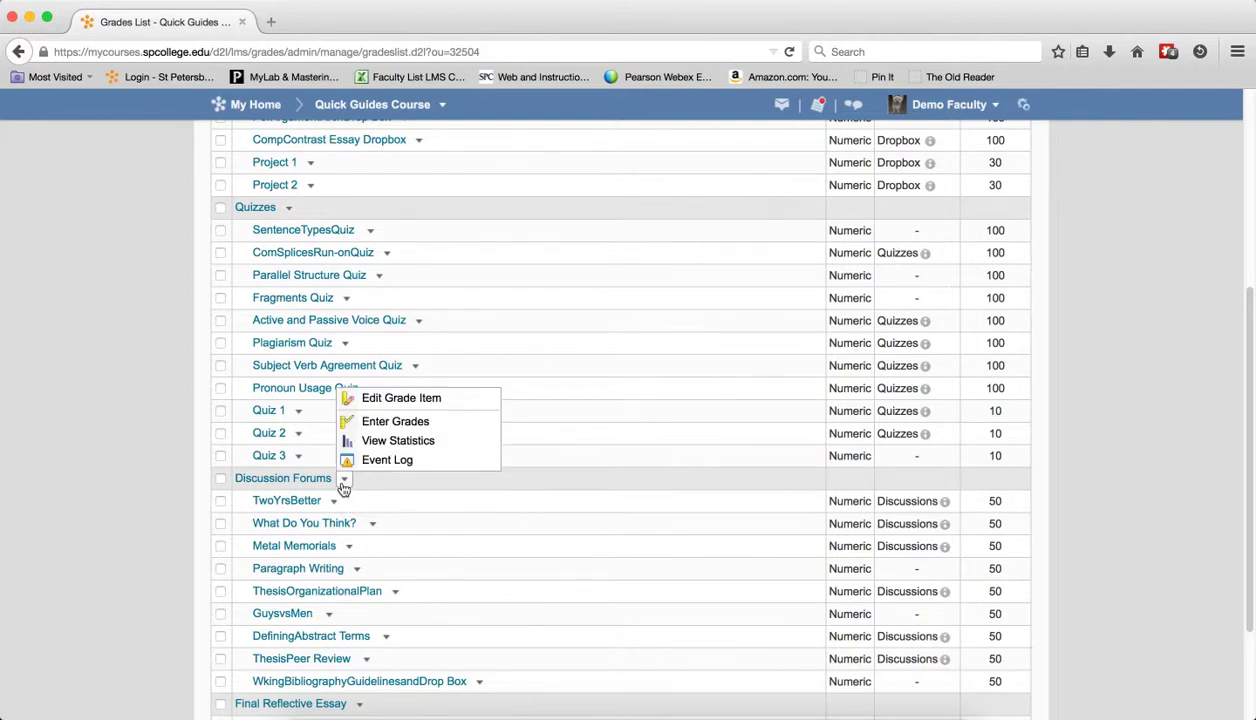
click(376, 400)
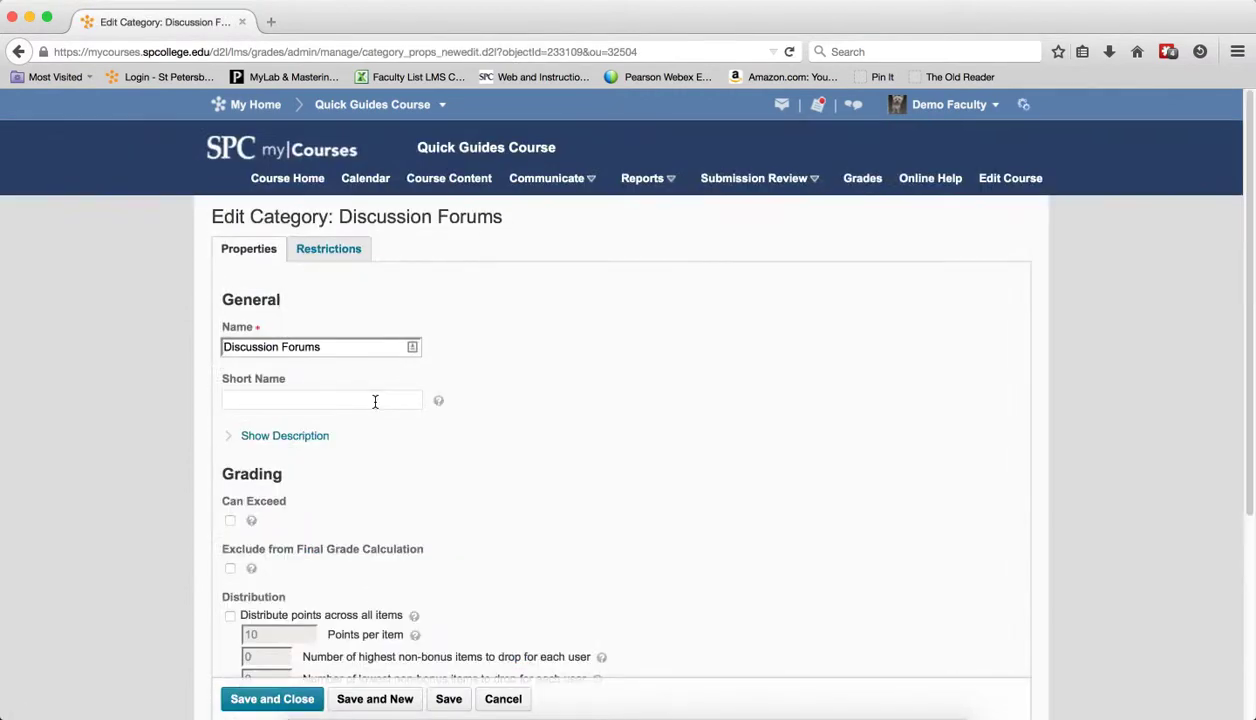
Distribute points across all items in the Discussion Forums category, with 50 points per item
scroll(654, 461, down, 3)
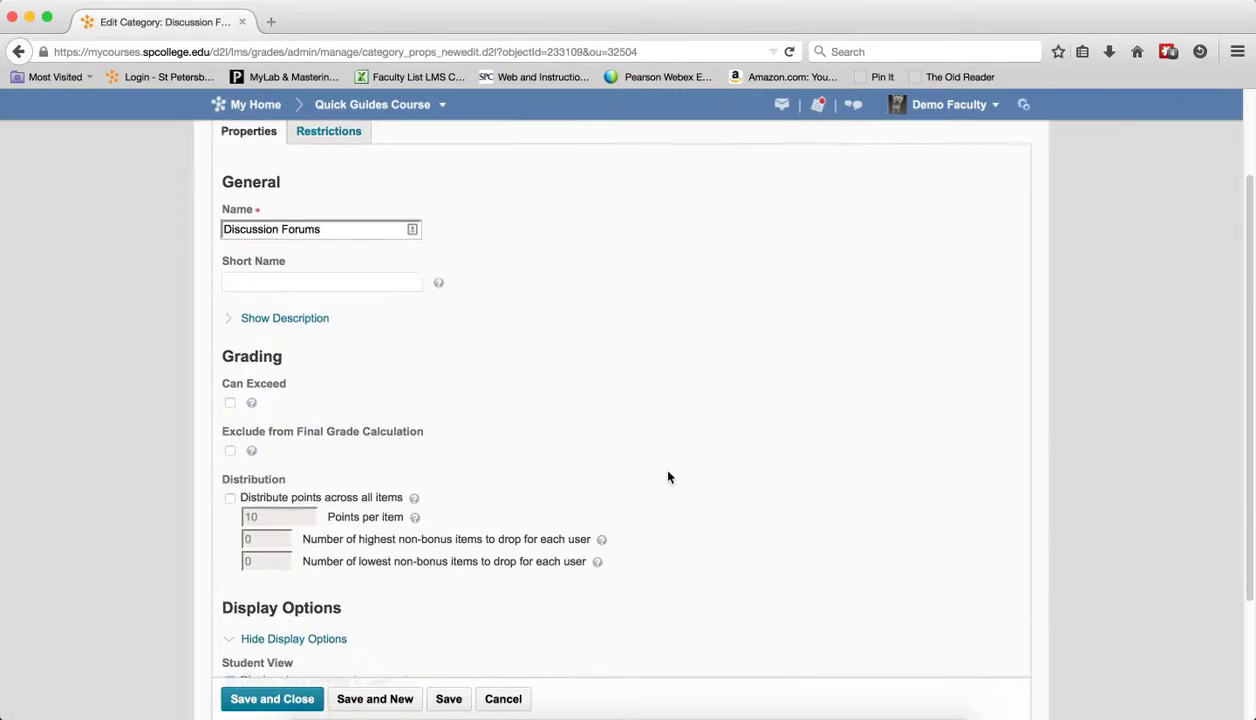
click(230, 497)
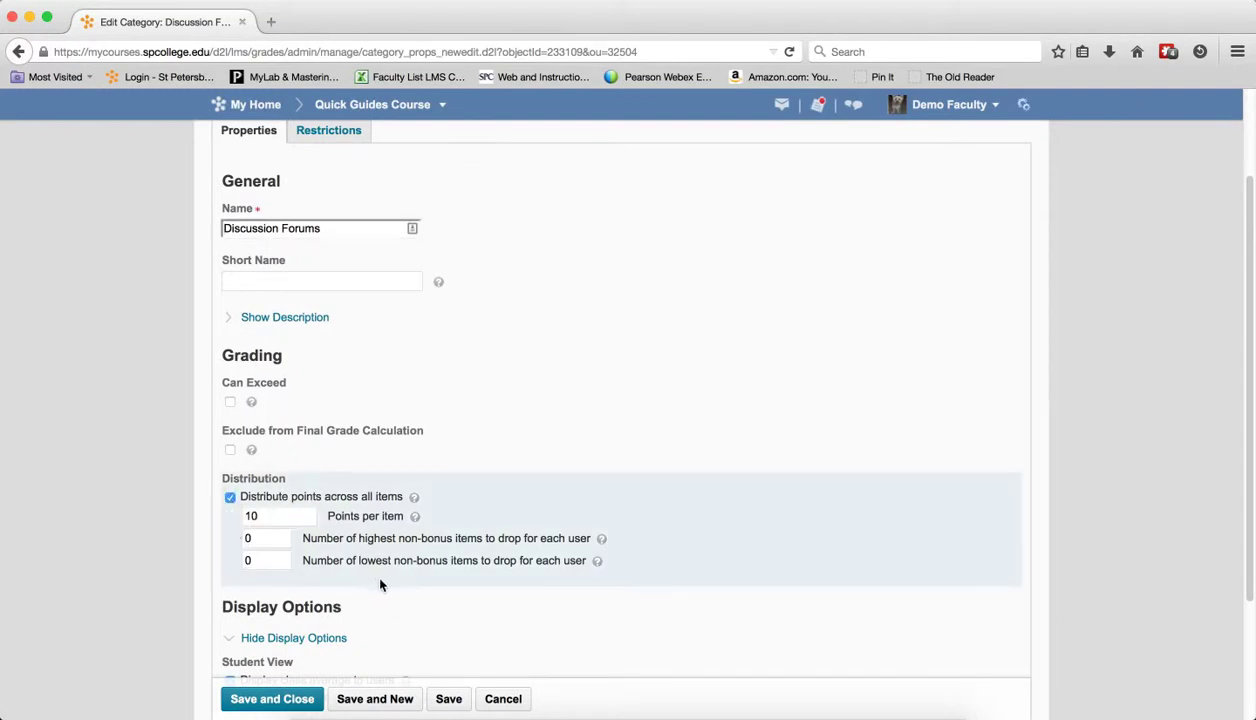
double_click(241, 513)
text(50)
Set the category to drop 0 highest and 1 lowest non-bonus items per user, and save and close it
click(250, 538)
text(1)
key(BackSpace)
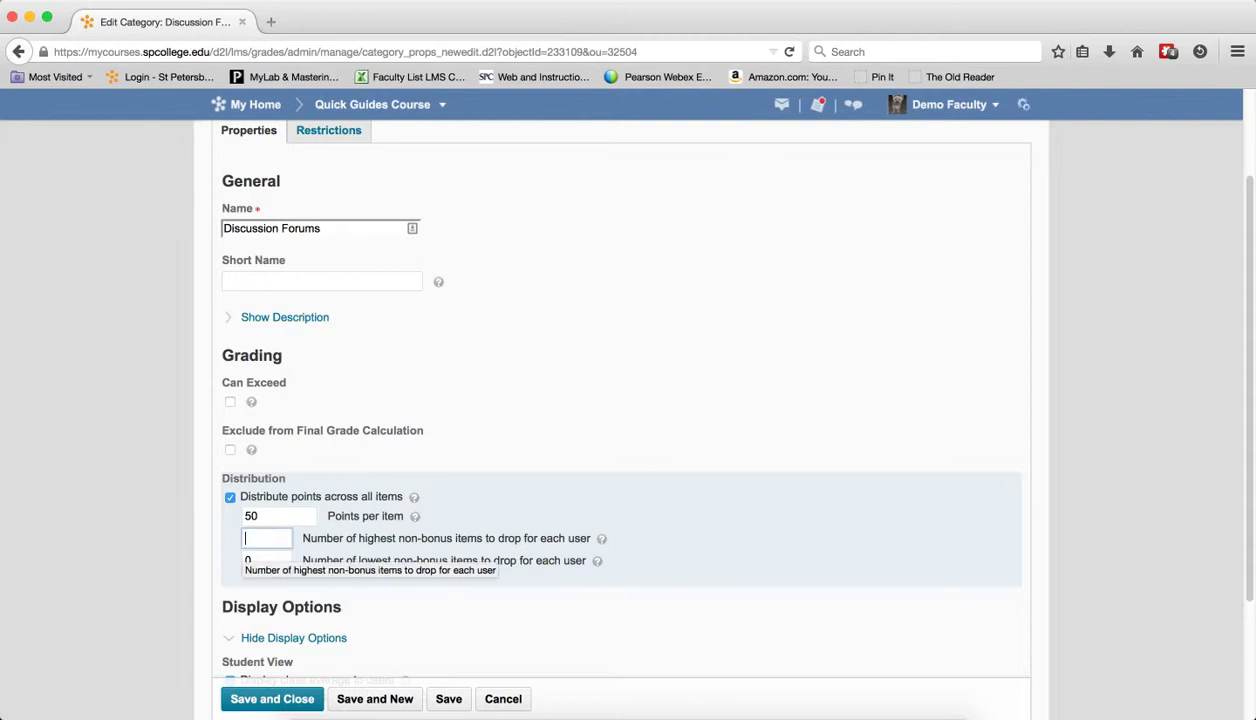
text(0)
click(255, 559)
text(1)
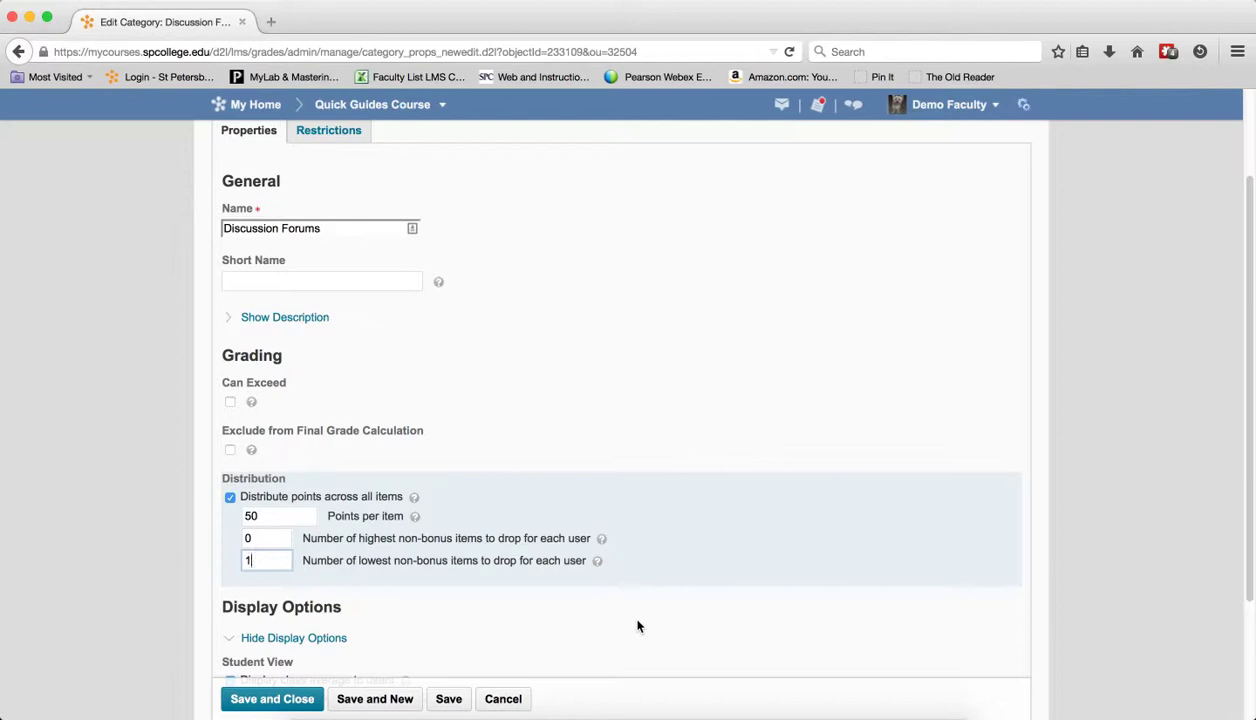
click(265, 698)
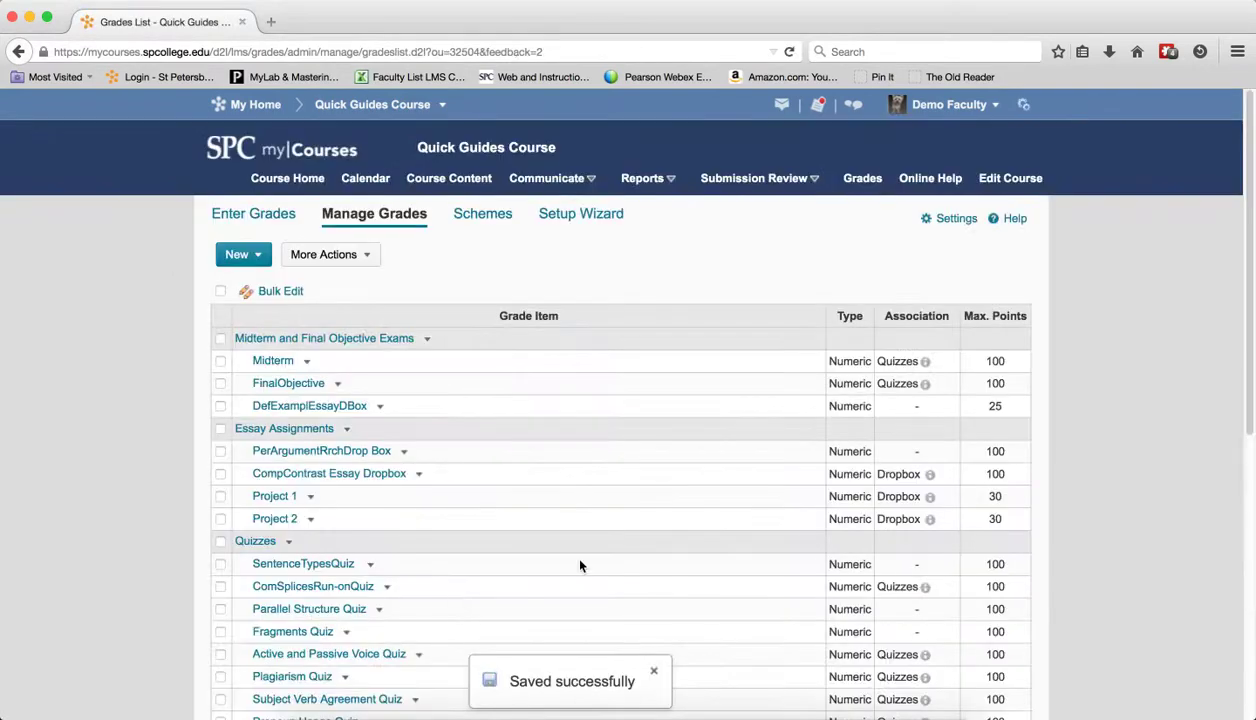
Go to Enter Grades and check the notice attached to the first student's Paragraph Writing grade under Discussion Forums
scroll(747, 512, down, 8)
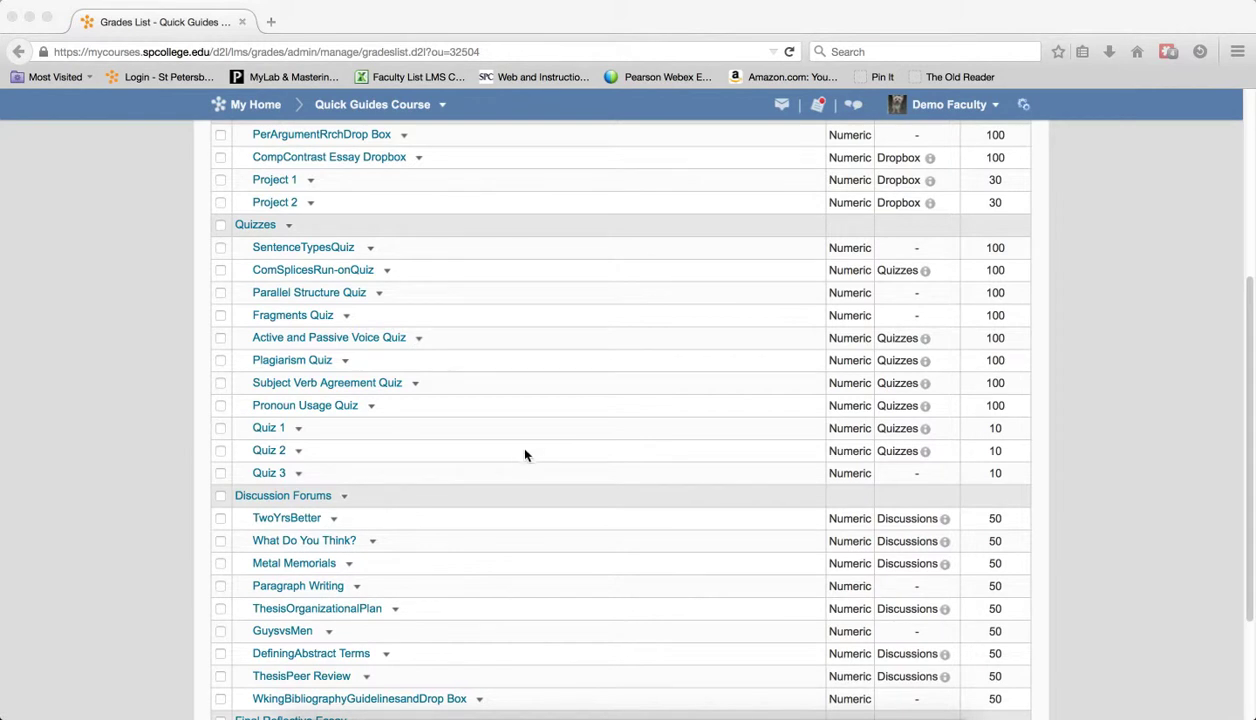
scroll(513, 463, up, 5)
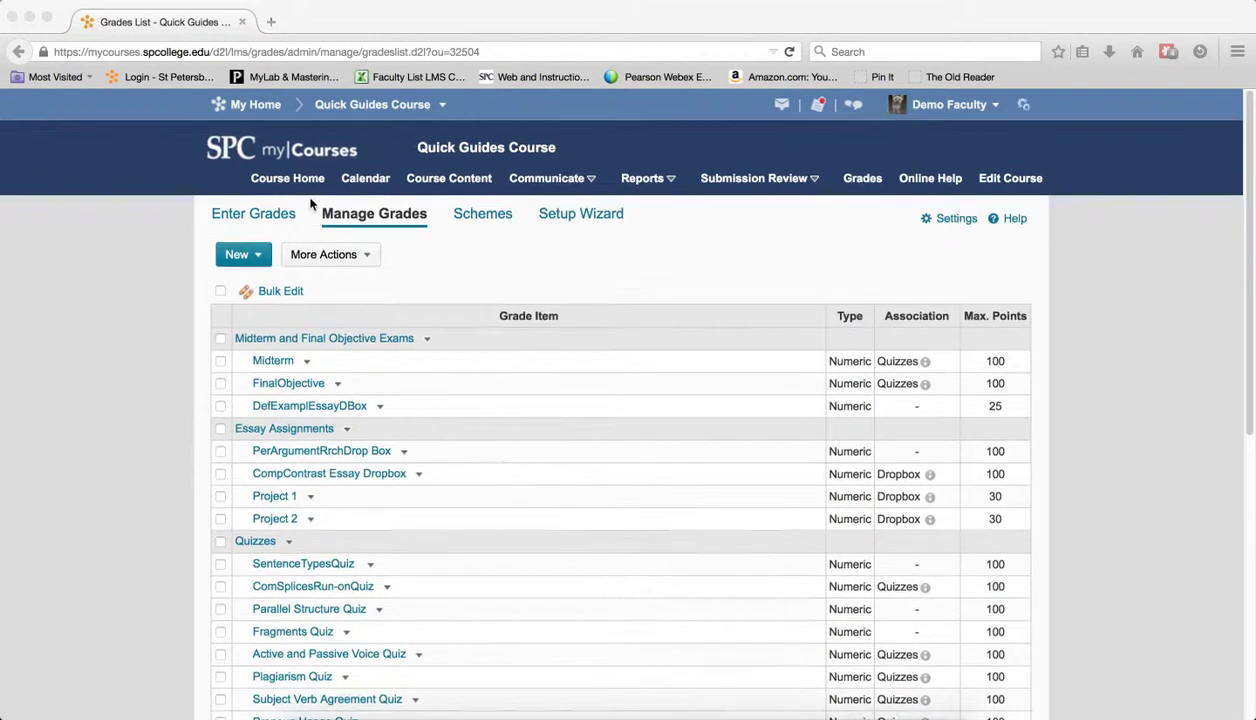
click(250, 216)
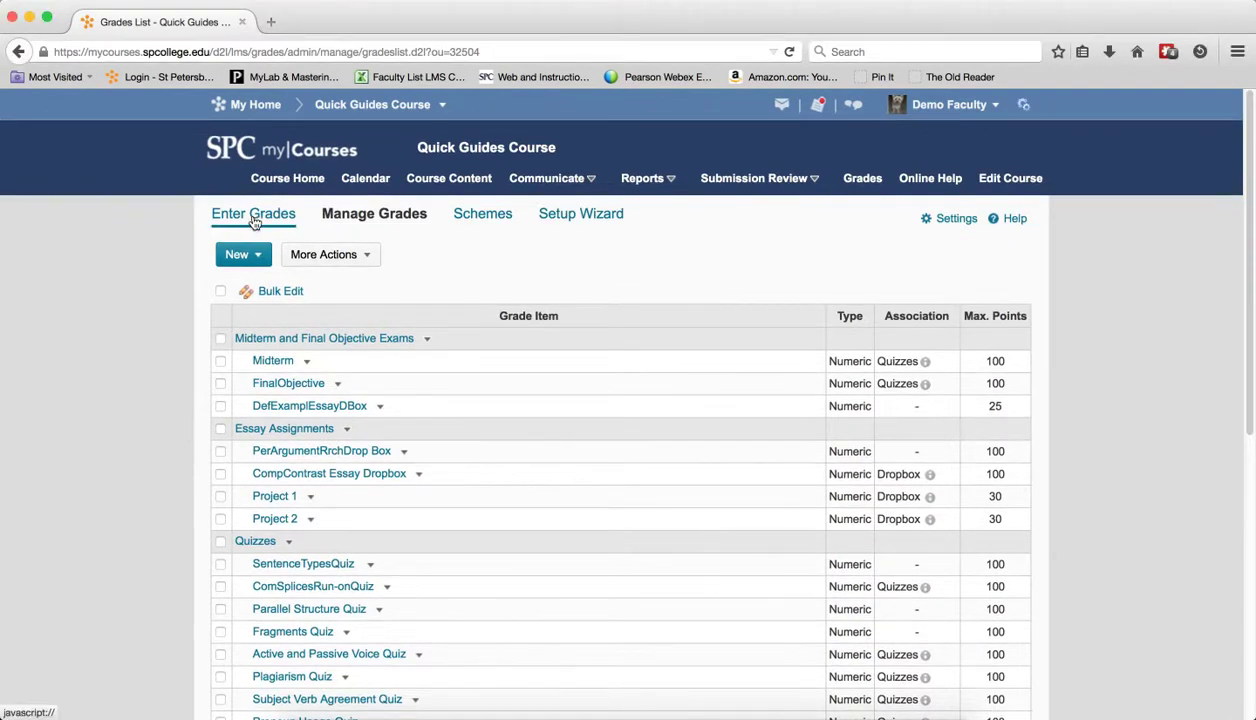
click(254, 222)
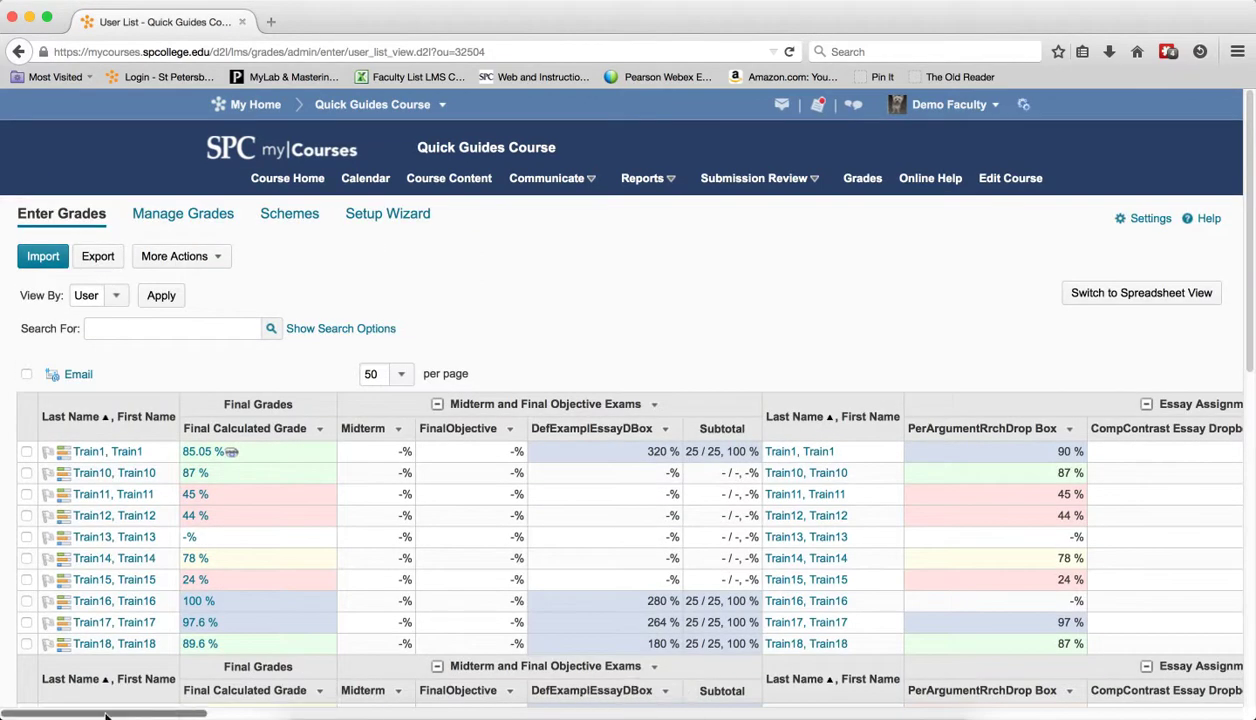
drag(105, 714, 892, 714)
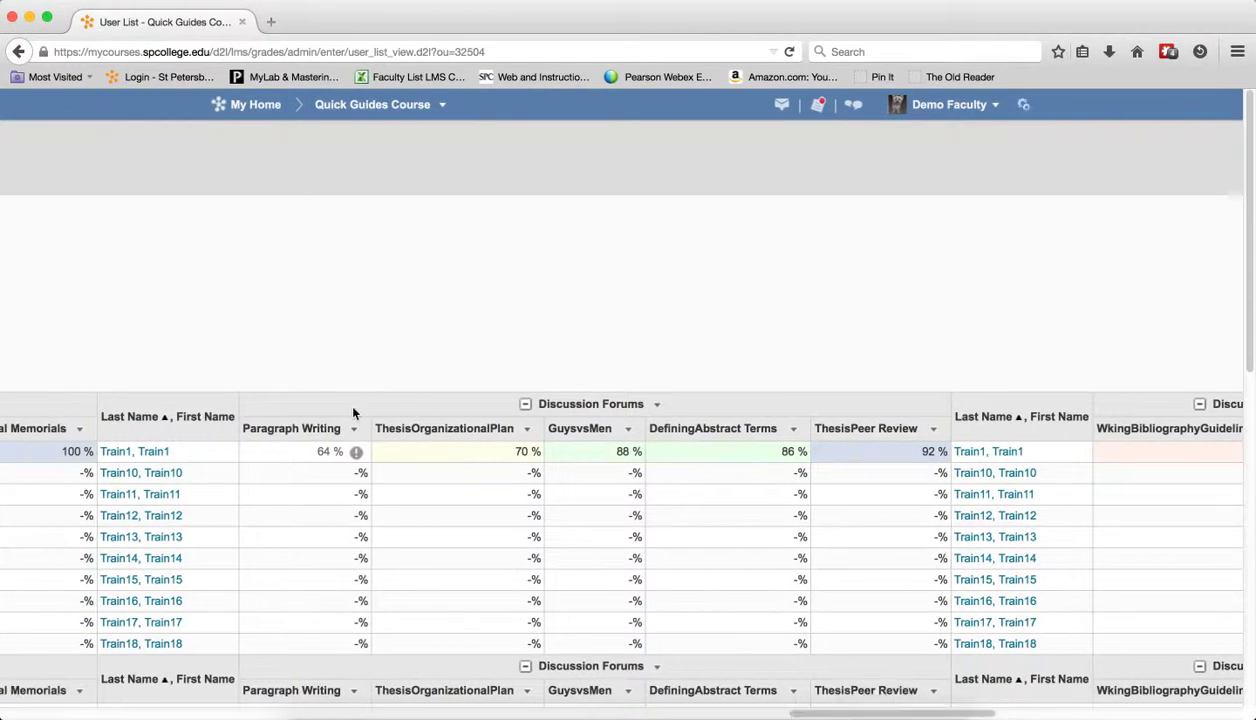
mouse_move(359, 460)
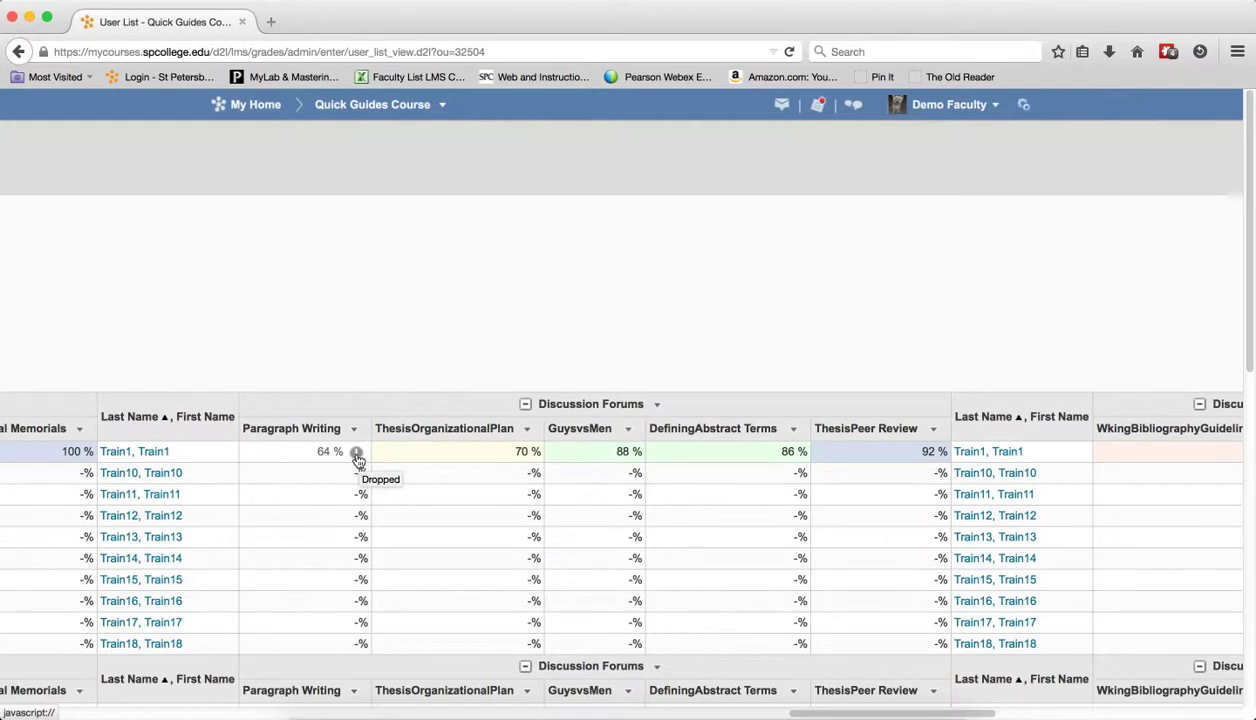
click(355, 455)
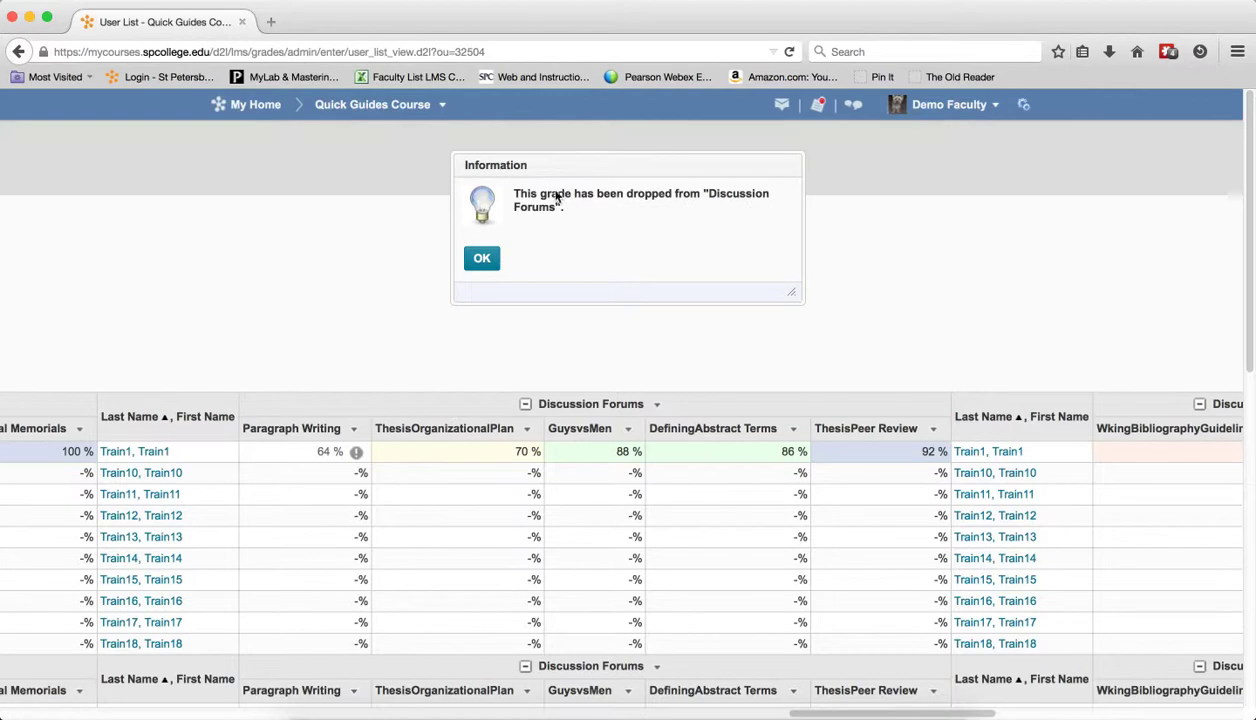
click(484, 260)
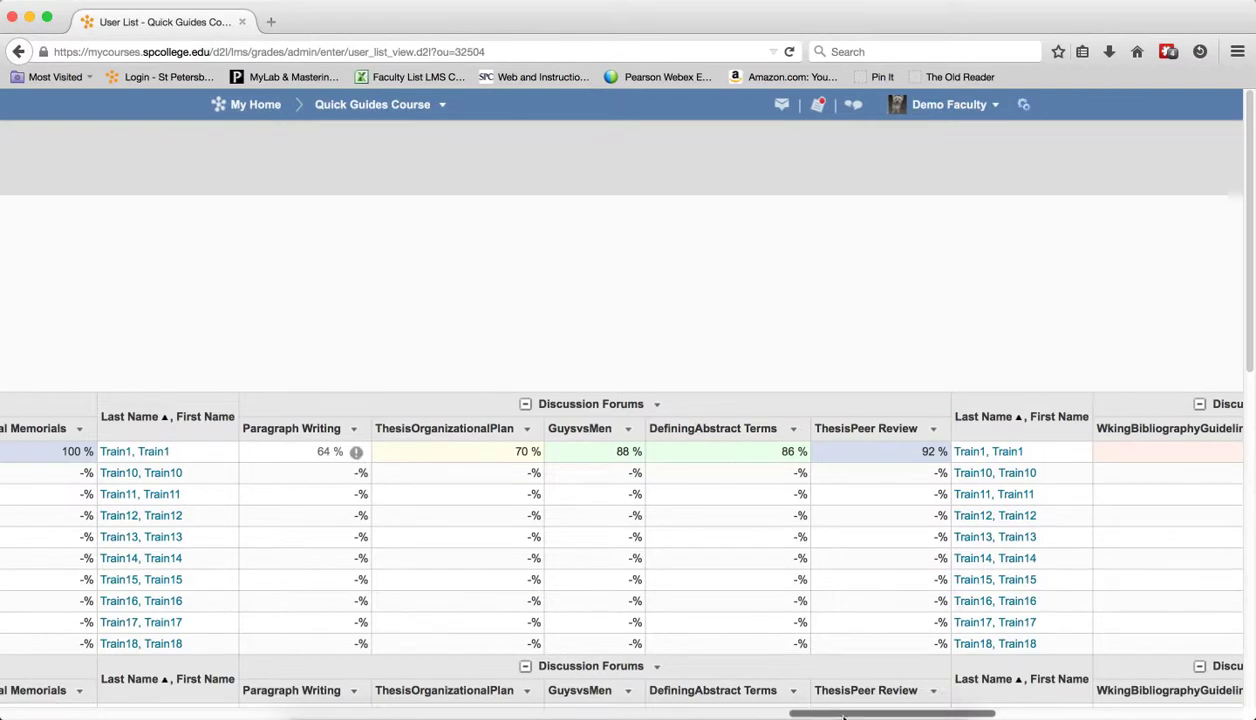
Open the first student's record, view their grades in the pop-up, and examine the Paragraph Writing entry under Discussion Forums
drag(849, 717, 60, 717)
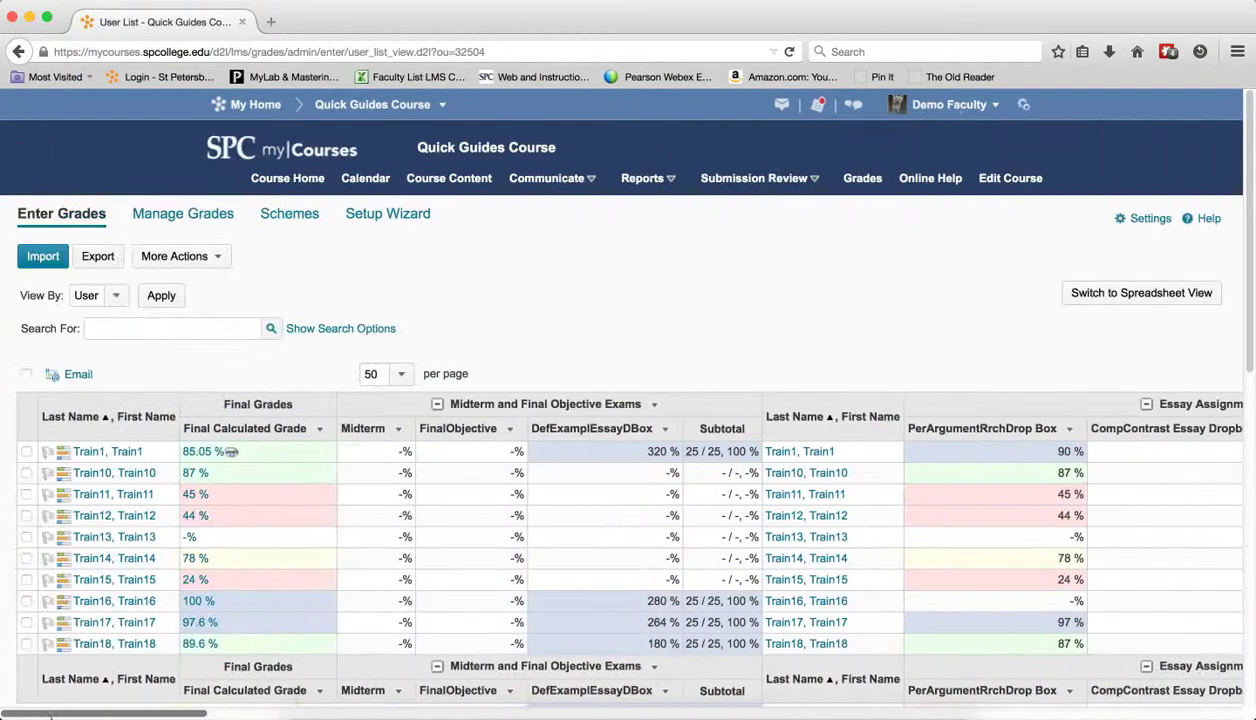
click(97, 451)
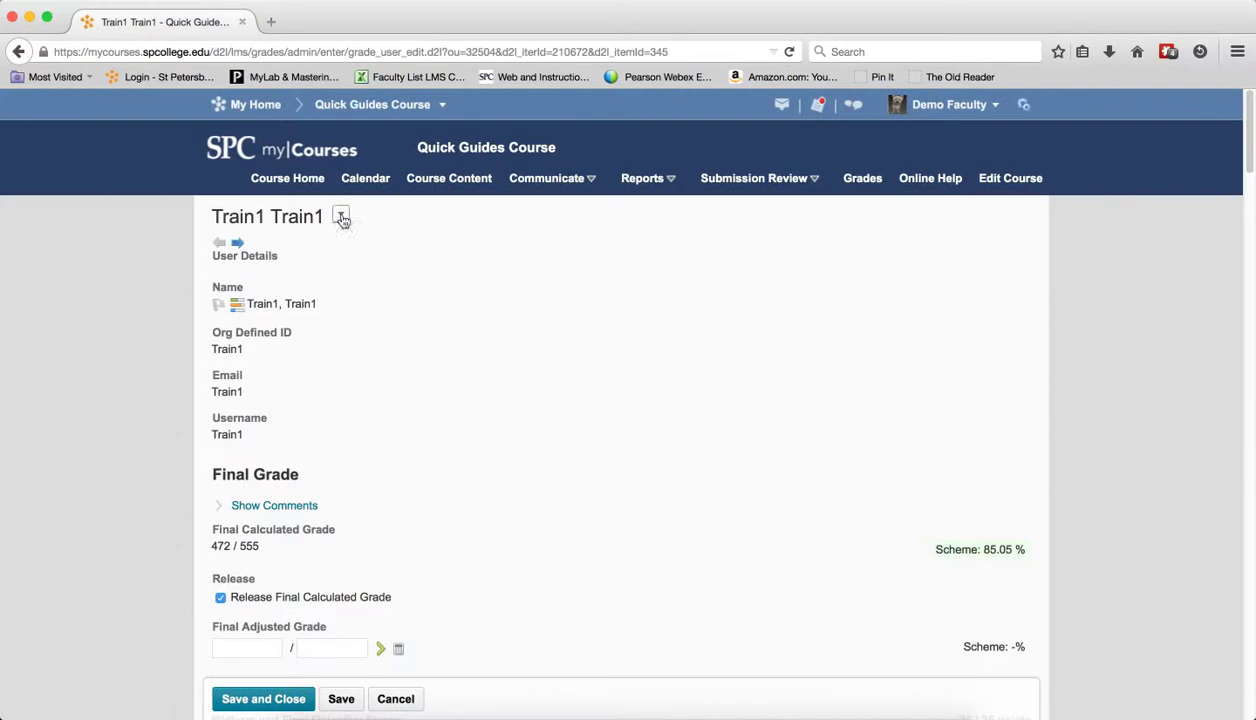
click(341, 214)
click(370, 233)
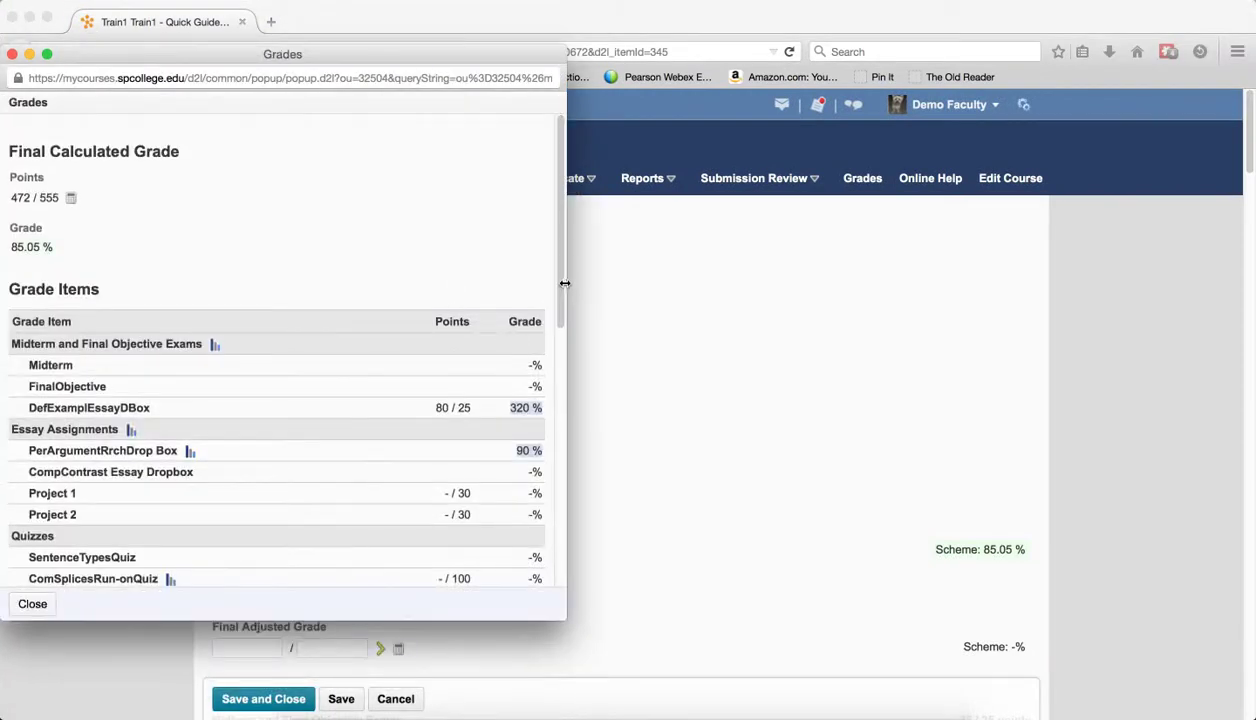
drag(550, 280, 550, 508)
drag(480, 434, 414, 431)
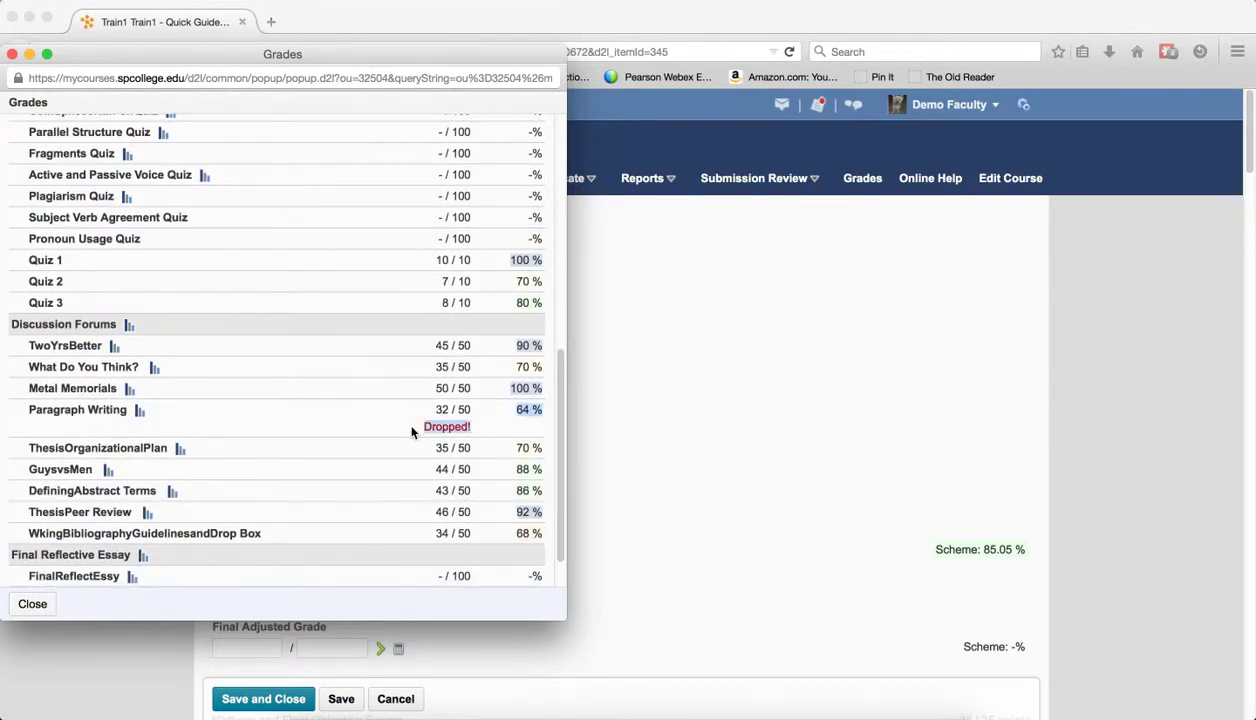
click(485, 430)
drag(480, 429, 436, 427)
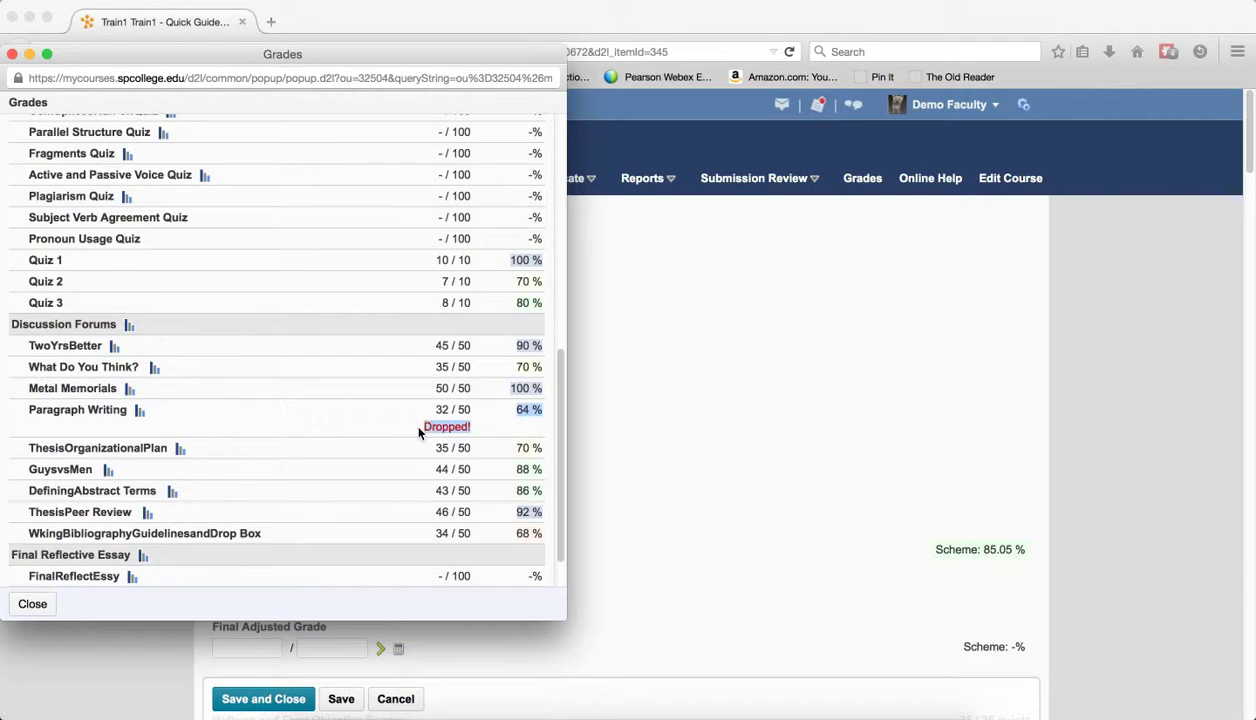